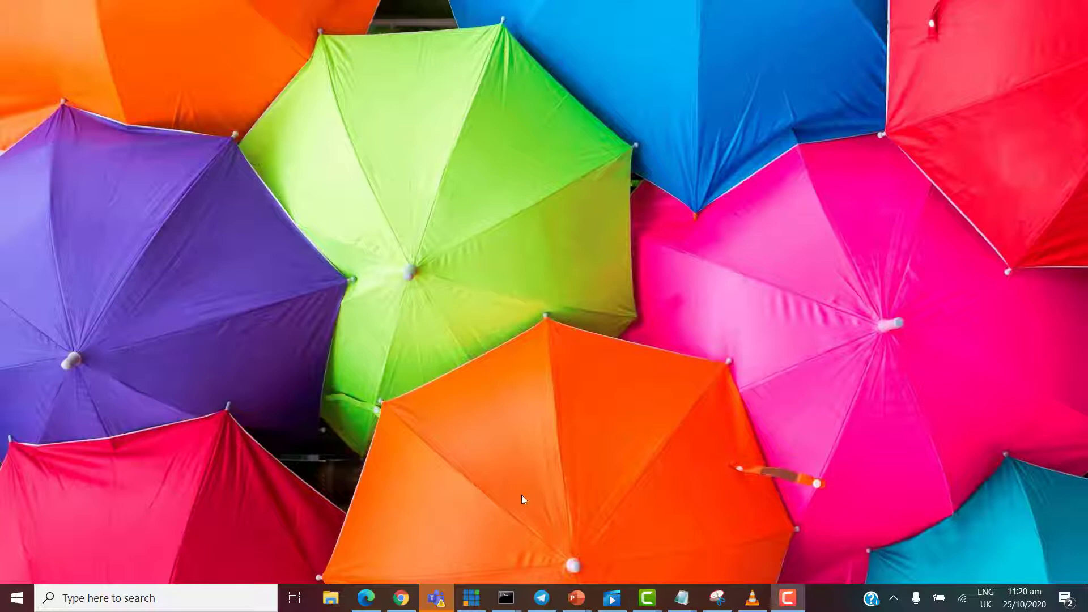
- Launch Excel from the Start menu search and list its open workbook windows on the taskbar
key(super)
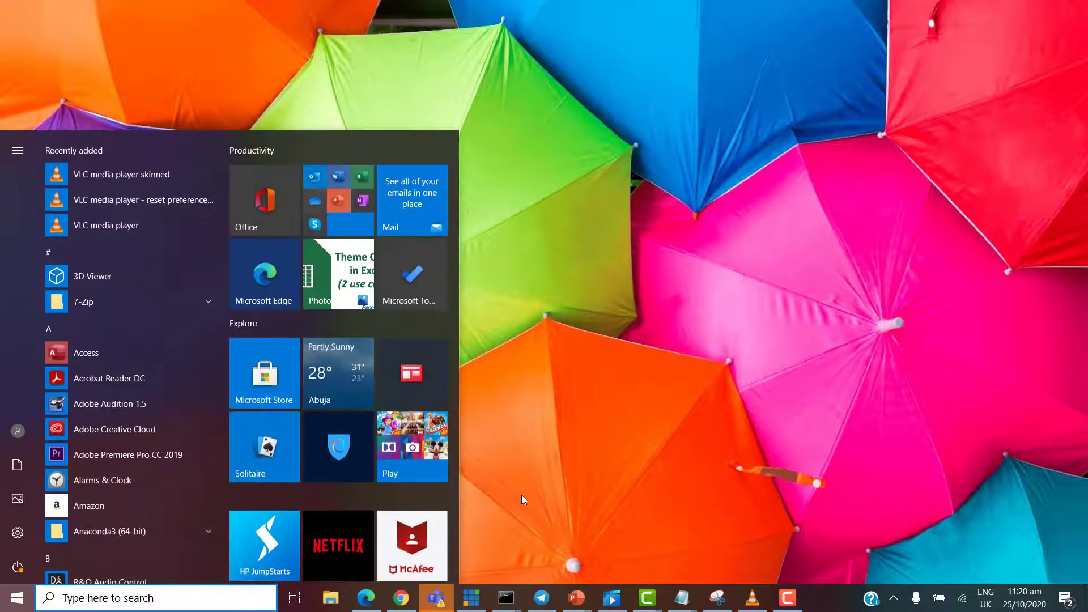
text(excel)
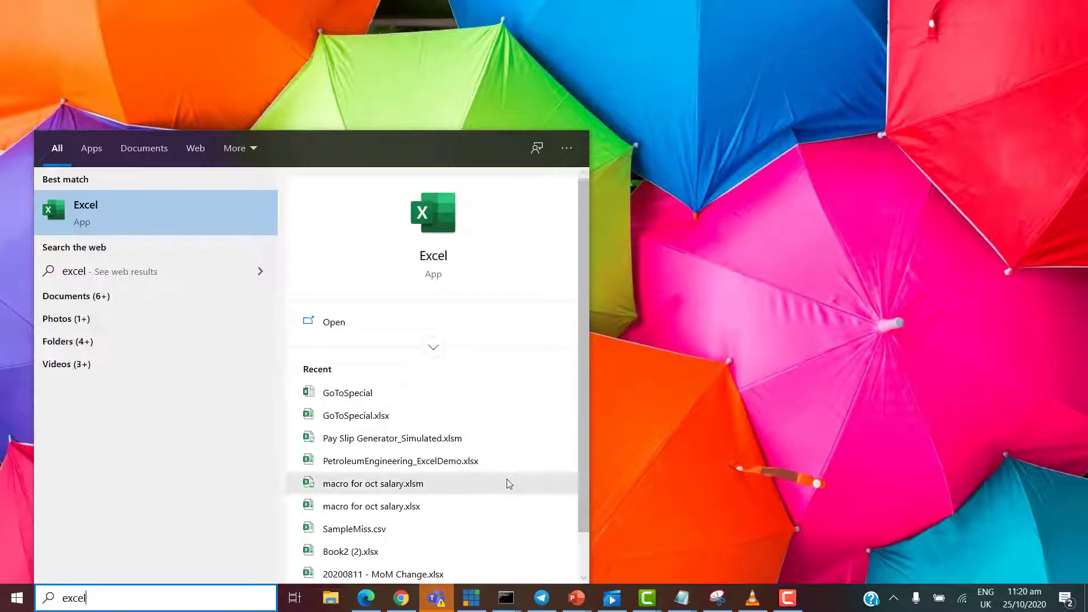
click(161, 212)
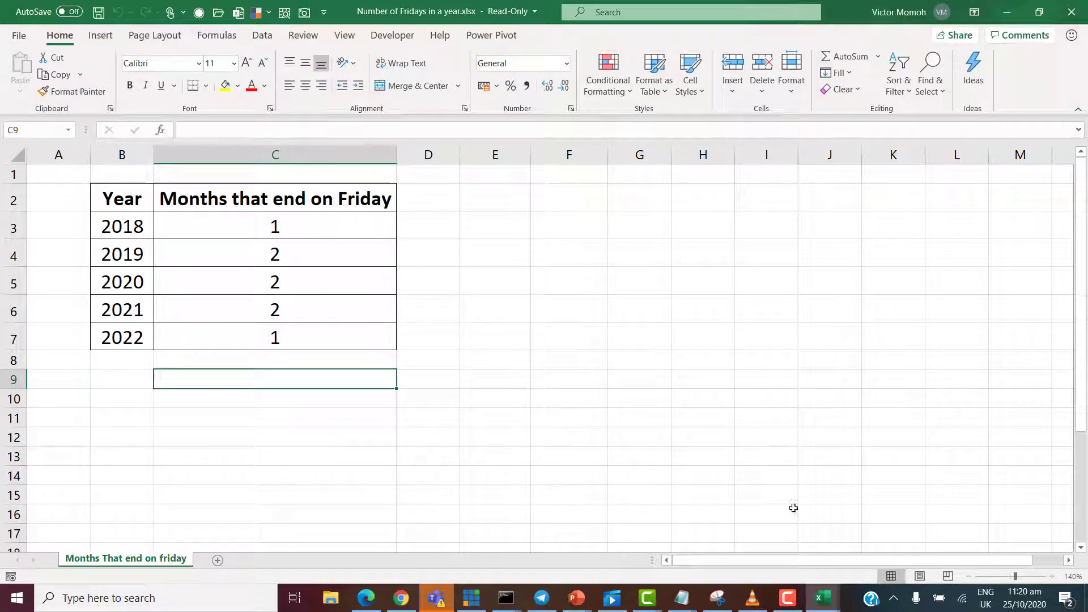
click(829, 604)
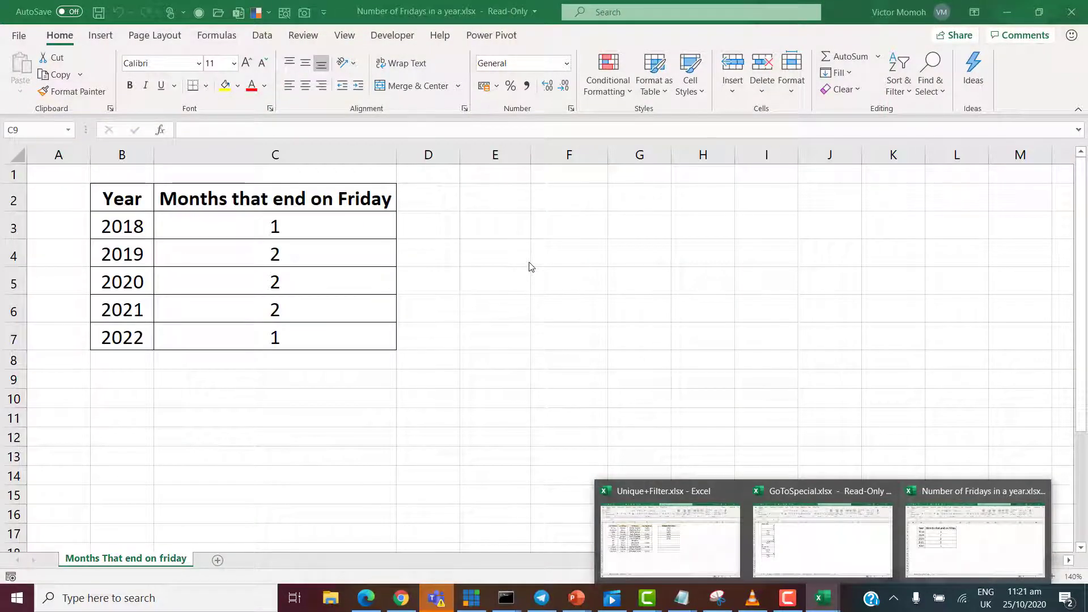
- Switch back to the 'Number of Fridays in a year' workbook from the taskbar preview
click(529, 262)
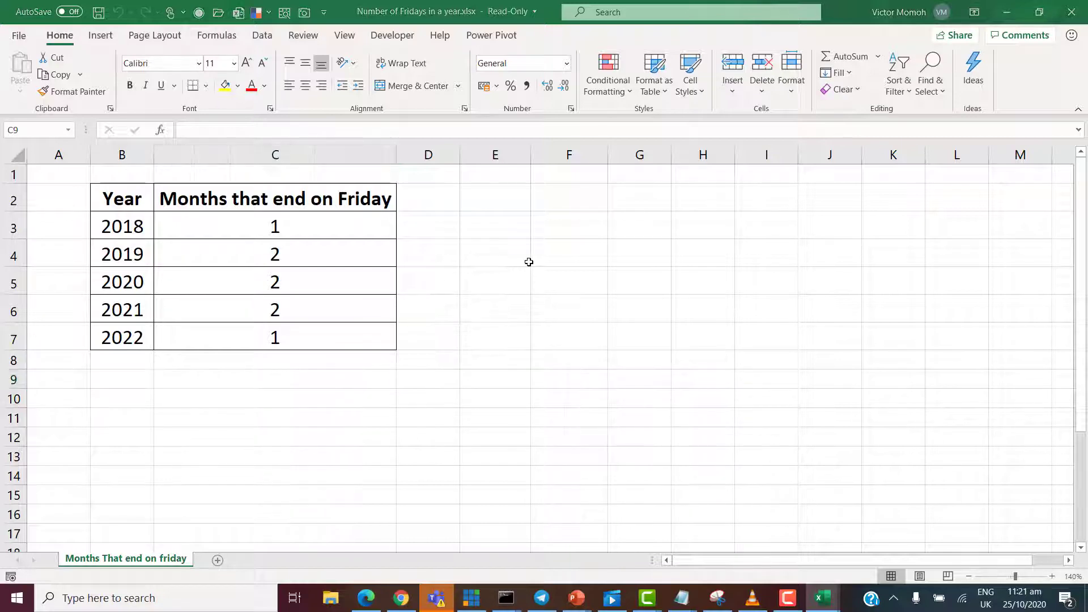
- Open File Explorer and browse This PC into C:\Program Files
key(super+e)
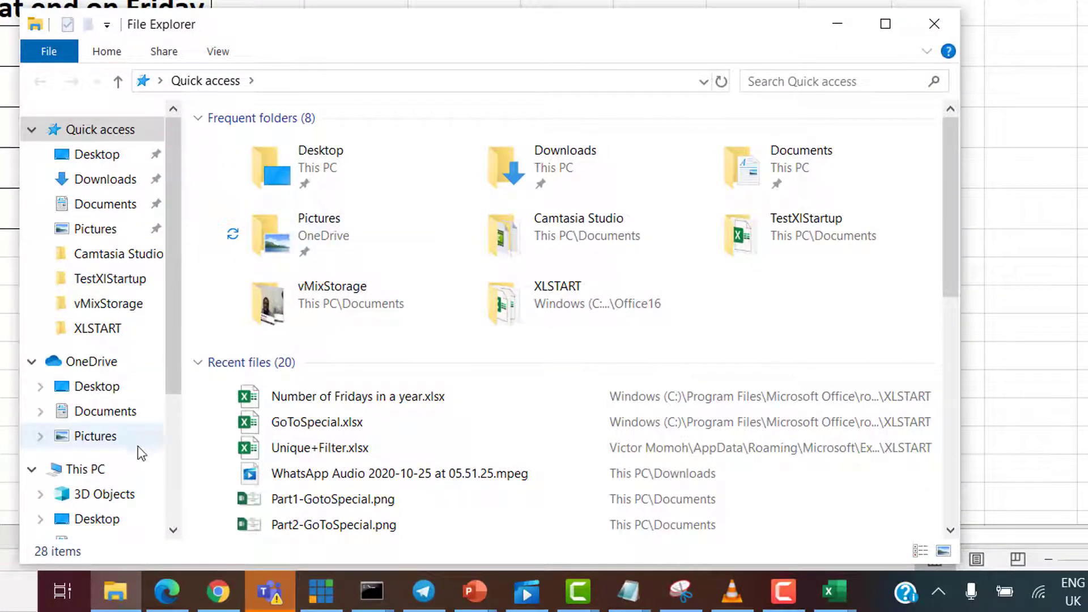
click(85, 471)
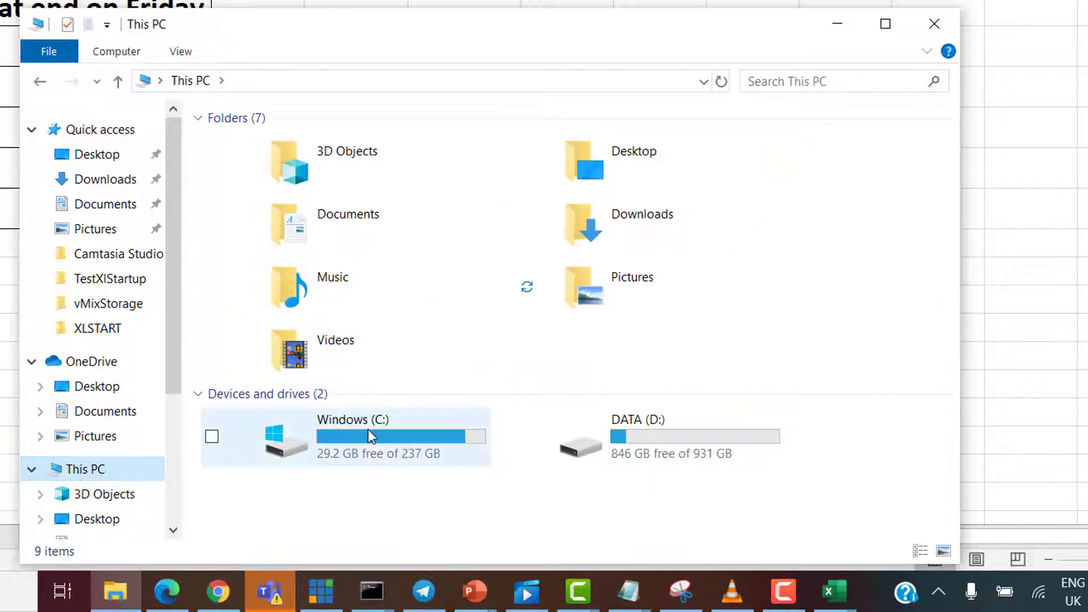
double_click(389, 431)
drag(454, 41, 446, 0)
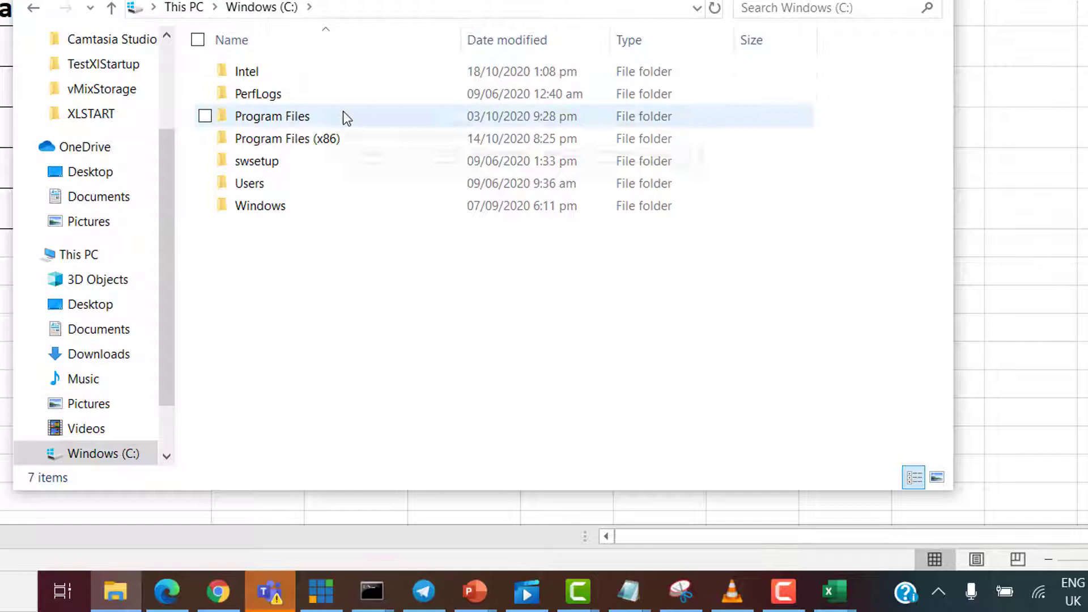
mouse_move(343, 111)
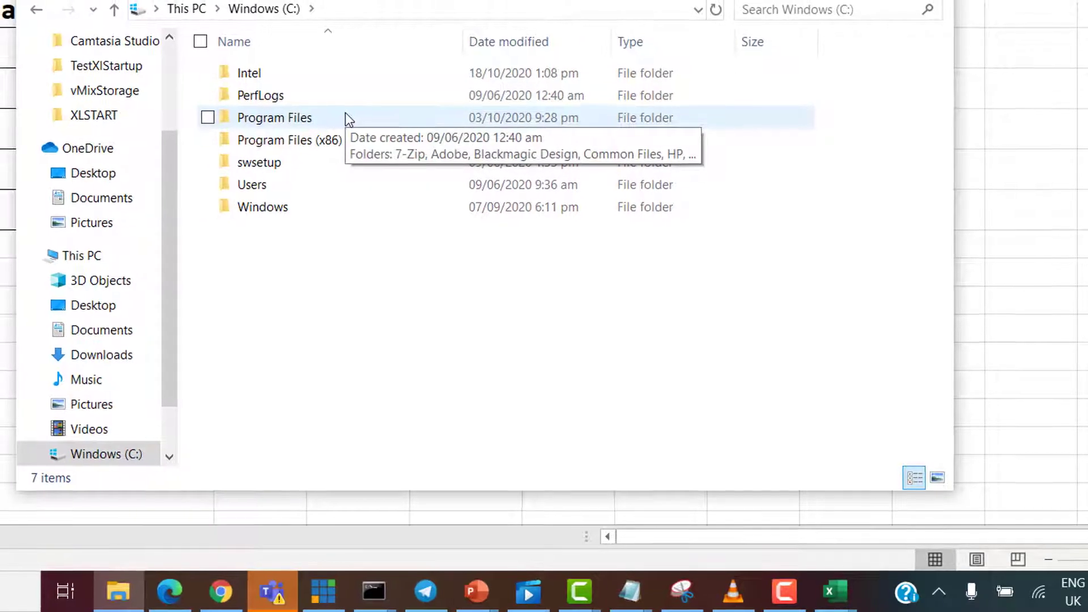
double_click(343, 112)
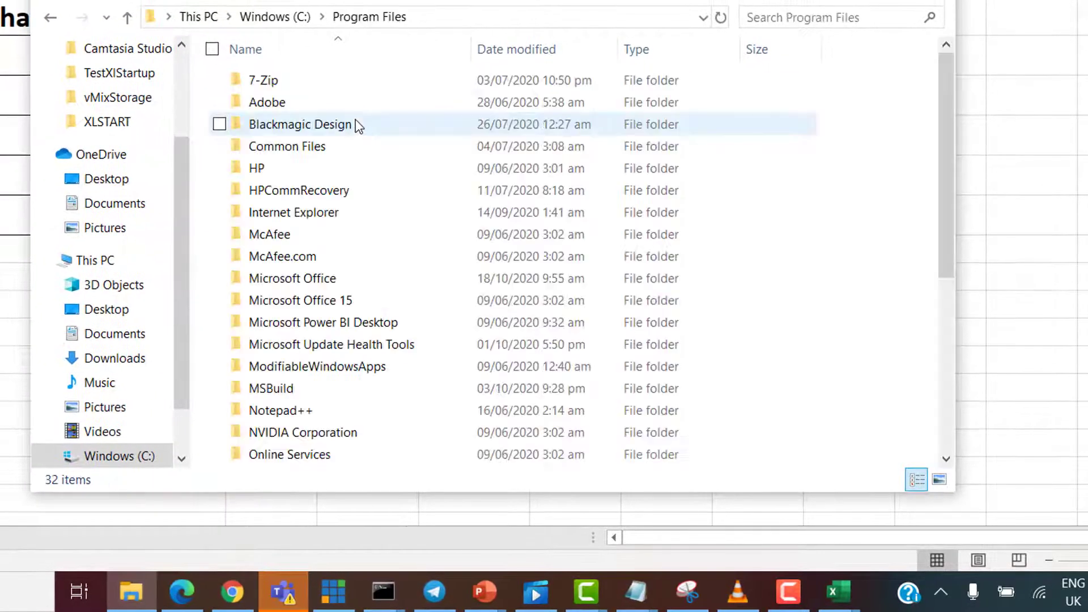
- Go through Microsoft Office\root\Office16 into the XLSTART folder holding two workbooks
double_click(352, 283)
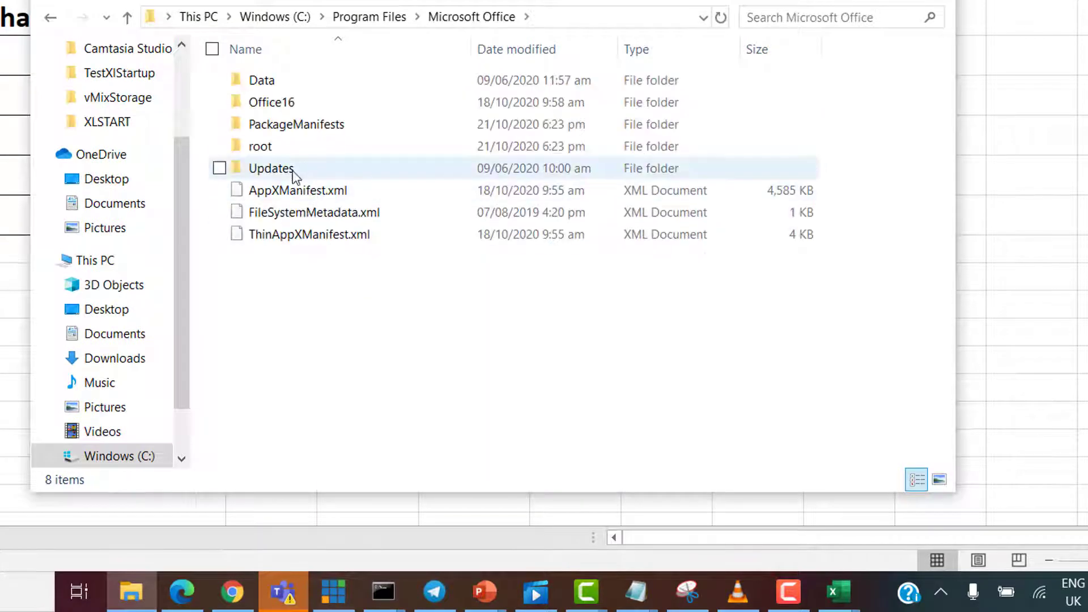
double_click(276, 150)
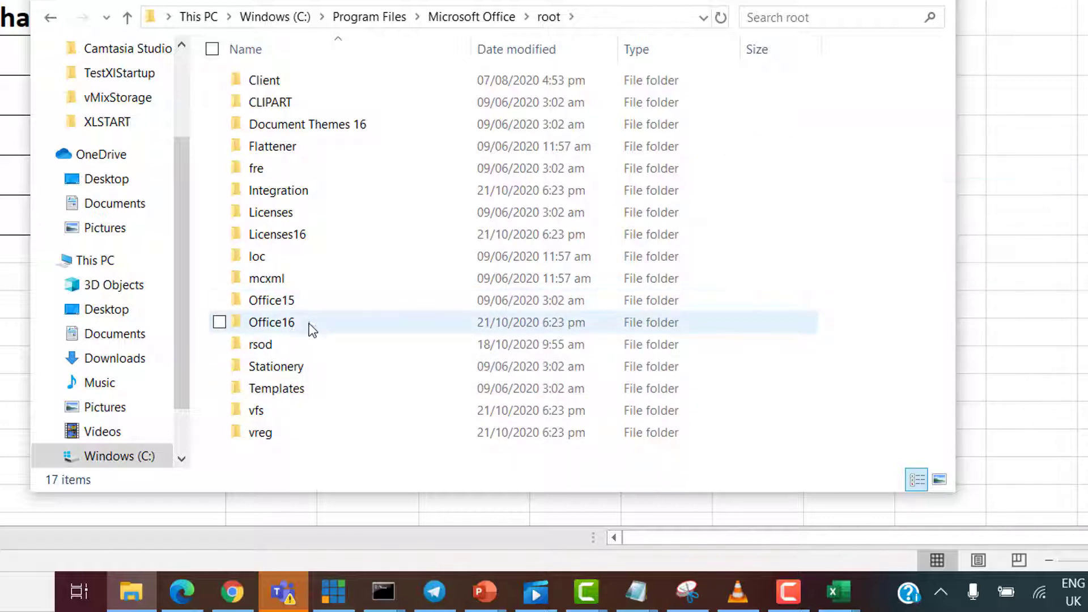
mouse_move(302, 303)
mouse_move(303, 322)
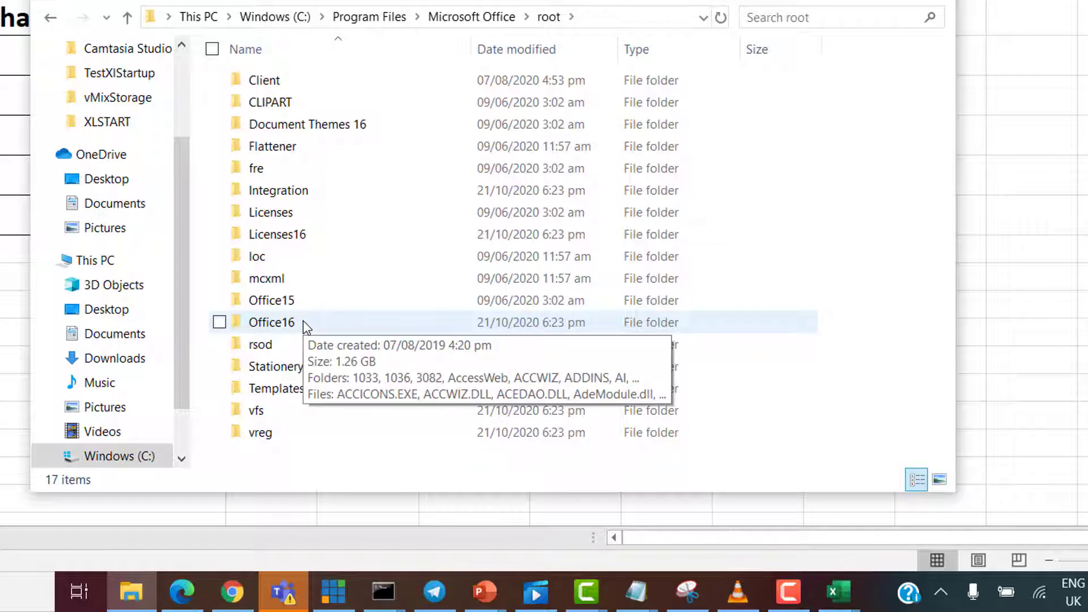
double_click(303, 322)
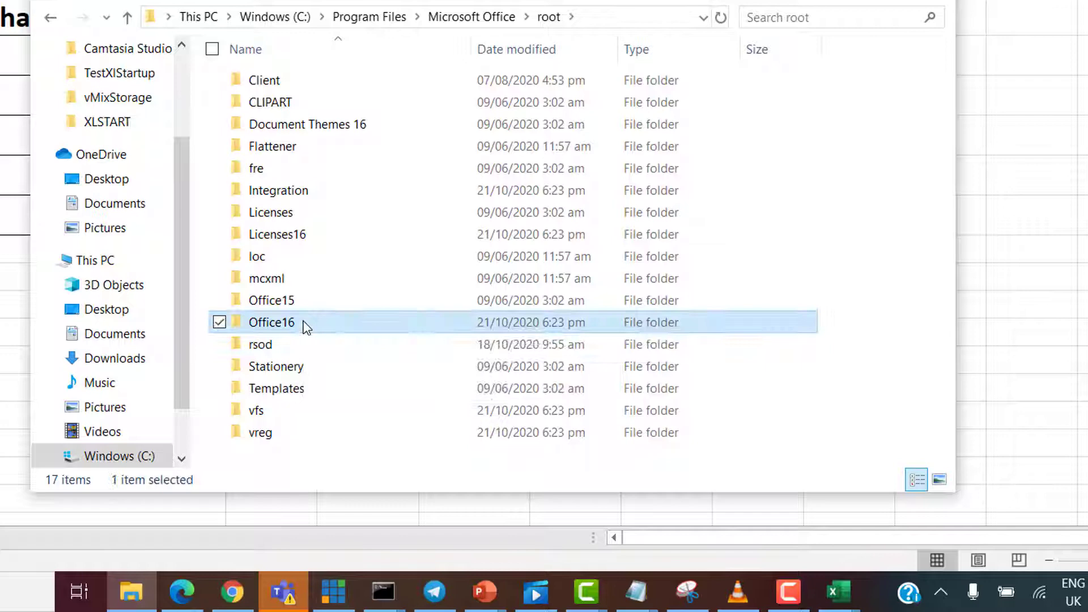
click(304, 322)
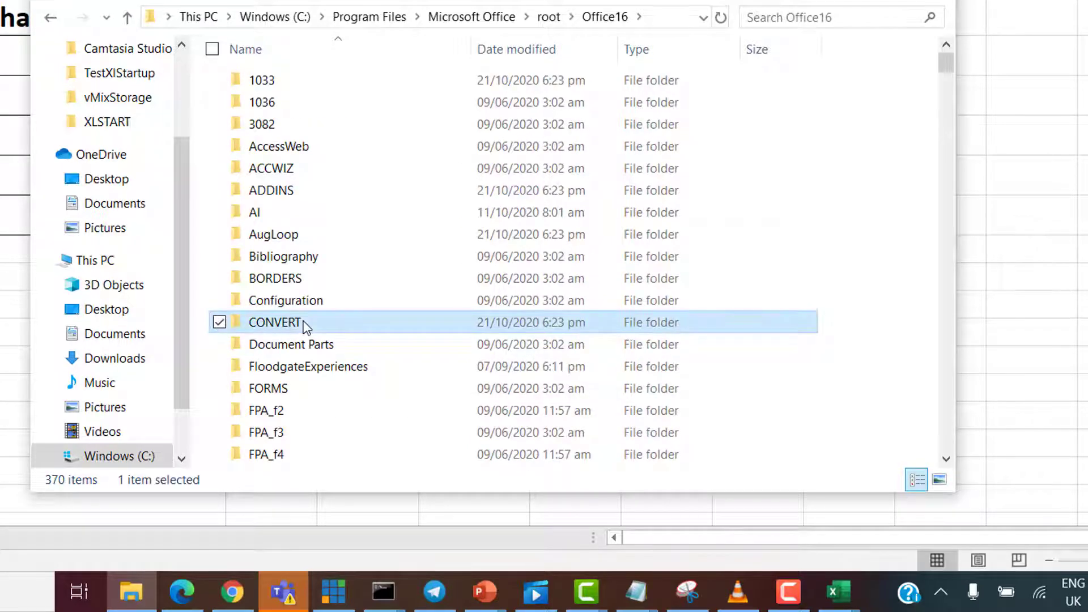
key(x)
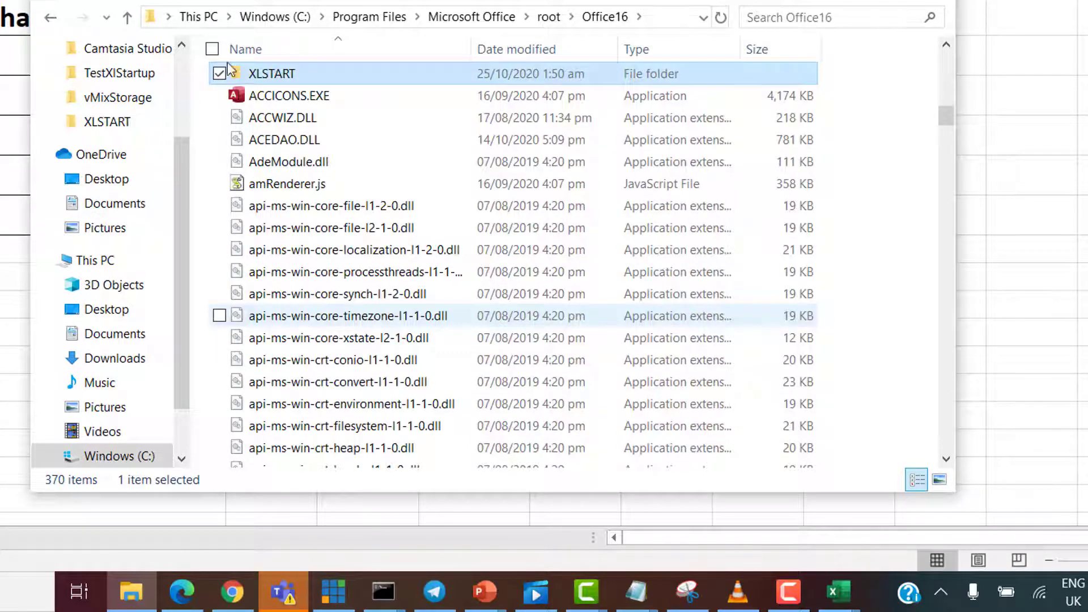
double_click(278, 76)
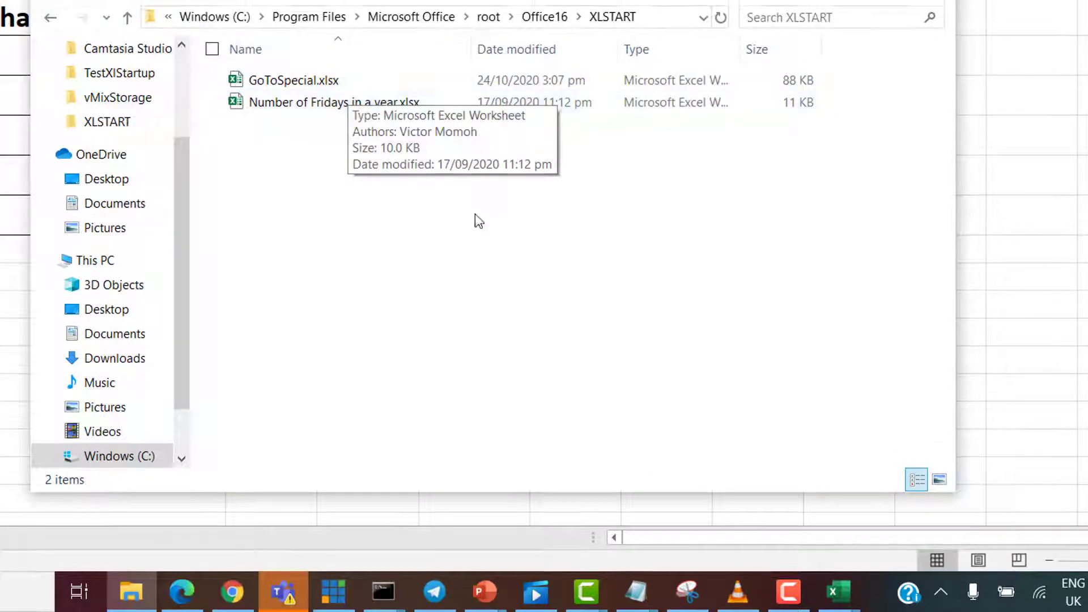
mouse_move(839, 591)
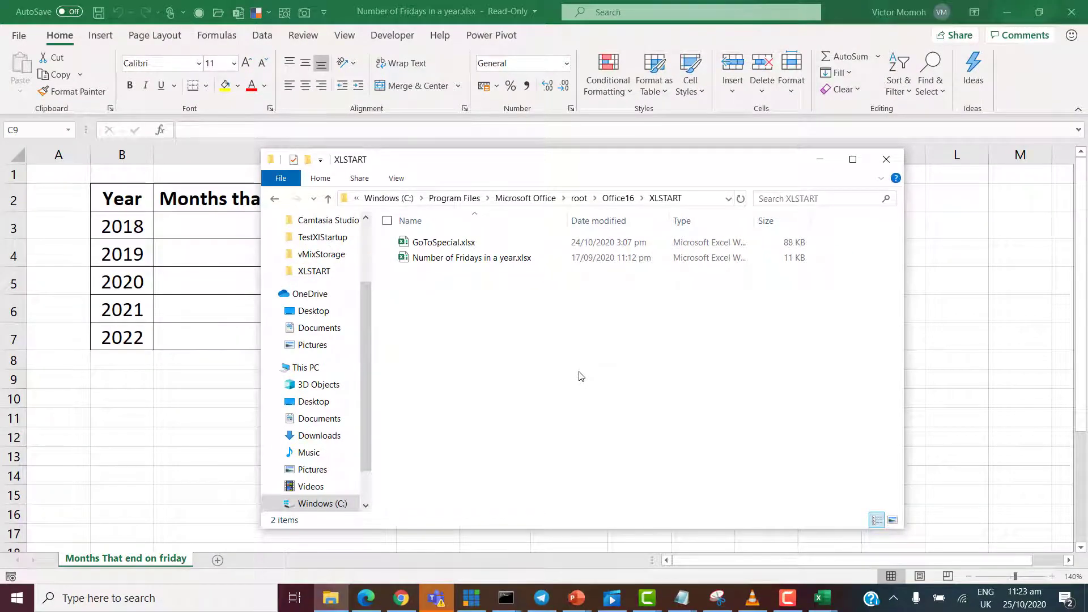
key(super+e)
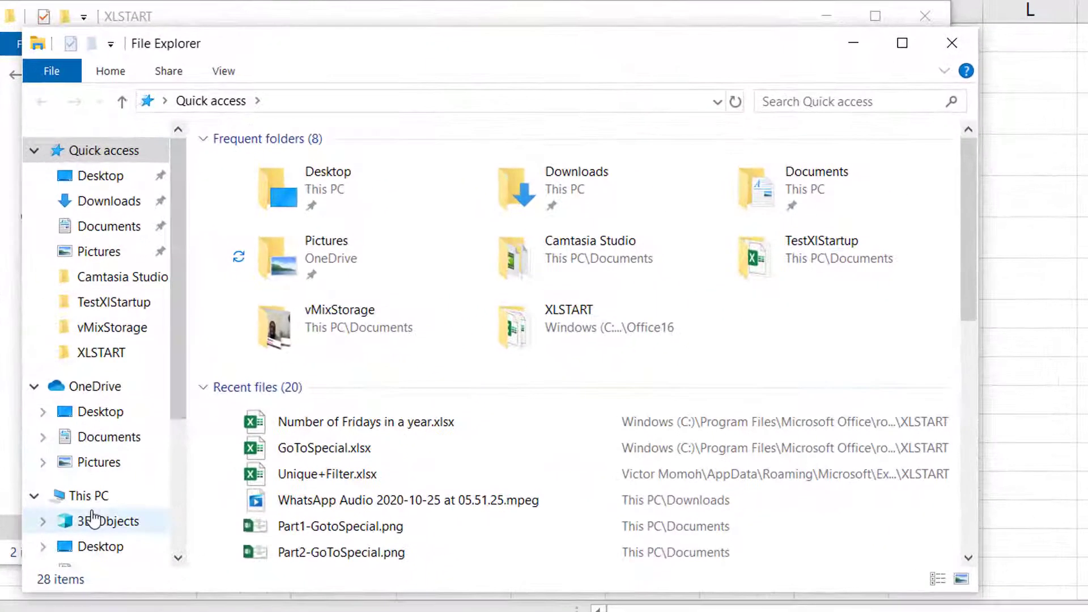
click(89, 501)
double_click(396, 450)
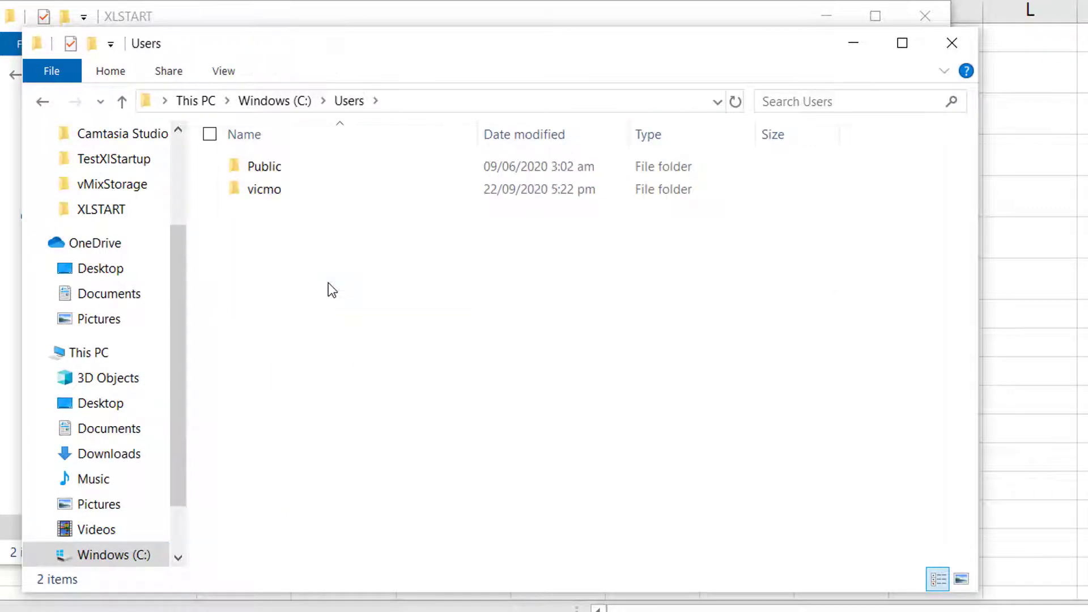
double_click(278, 195)
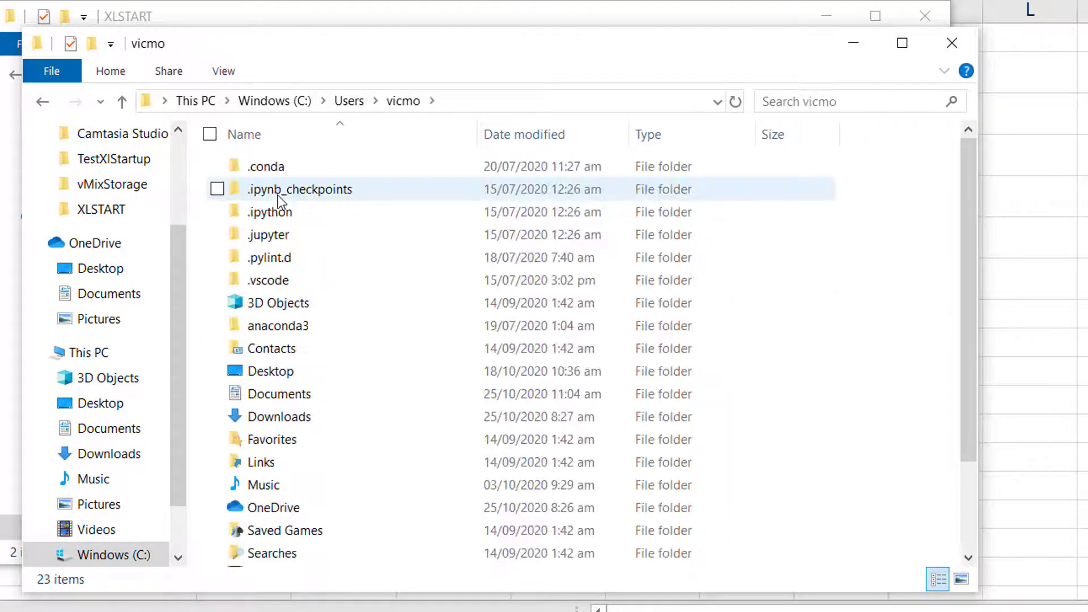
click(325, 236)
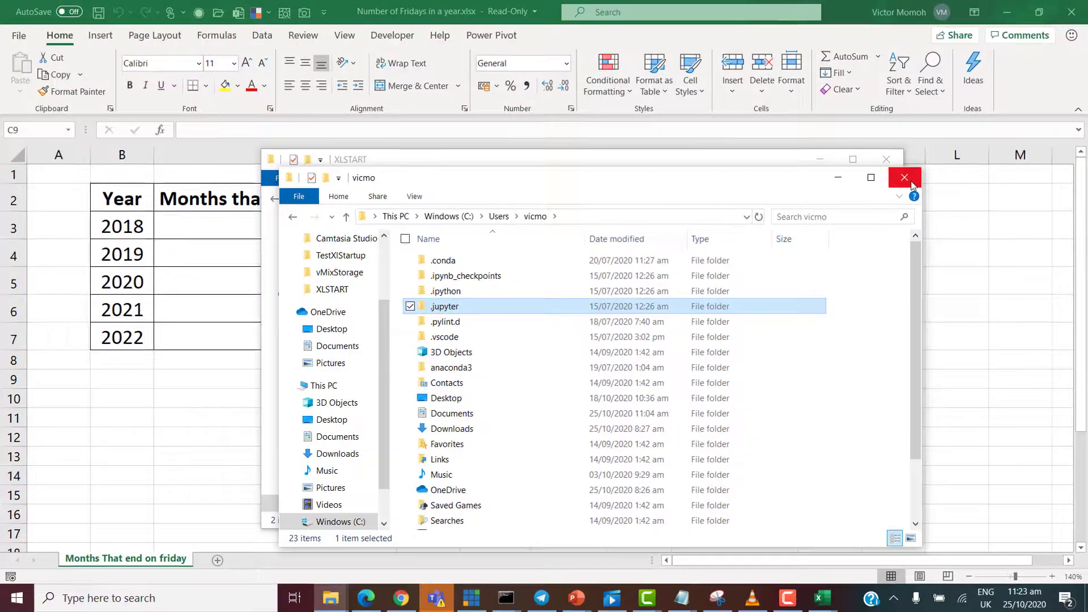
click(905, 178)
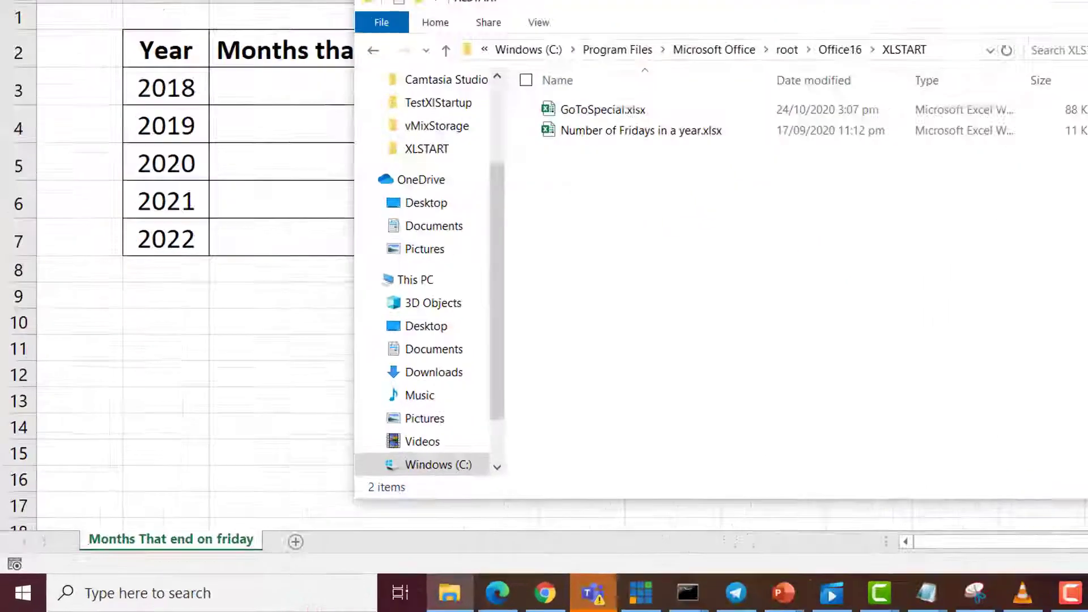
- Open appdata from Run and browse Roaming\Microsoft\Excel\XLSTART to find Unique+Filter.xlsx
key(super+r)
text(appdata)
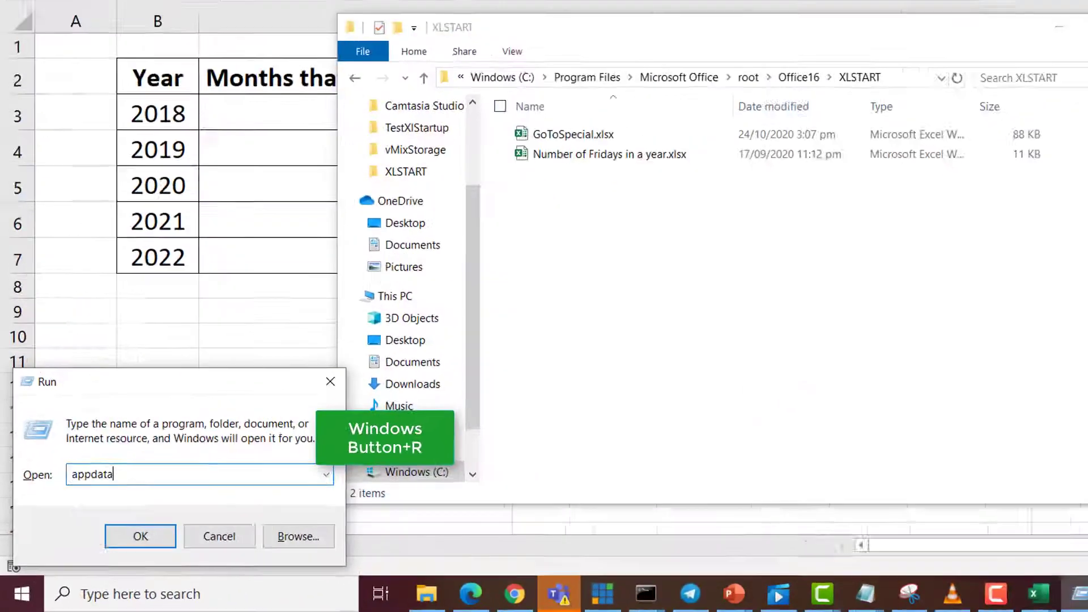
key(Return)
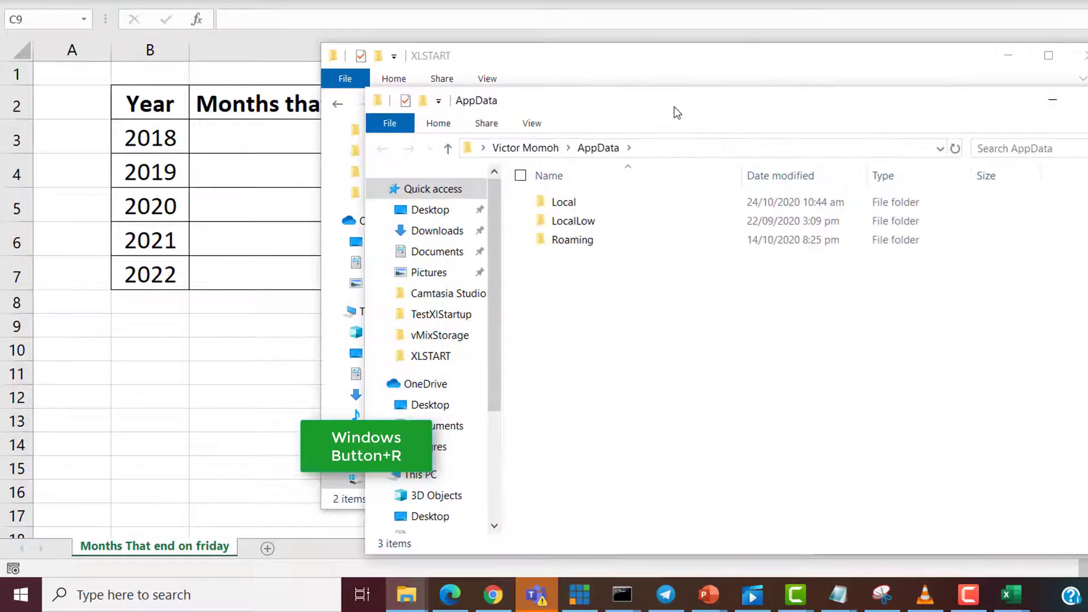
drag(674, 106, 672, 169)
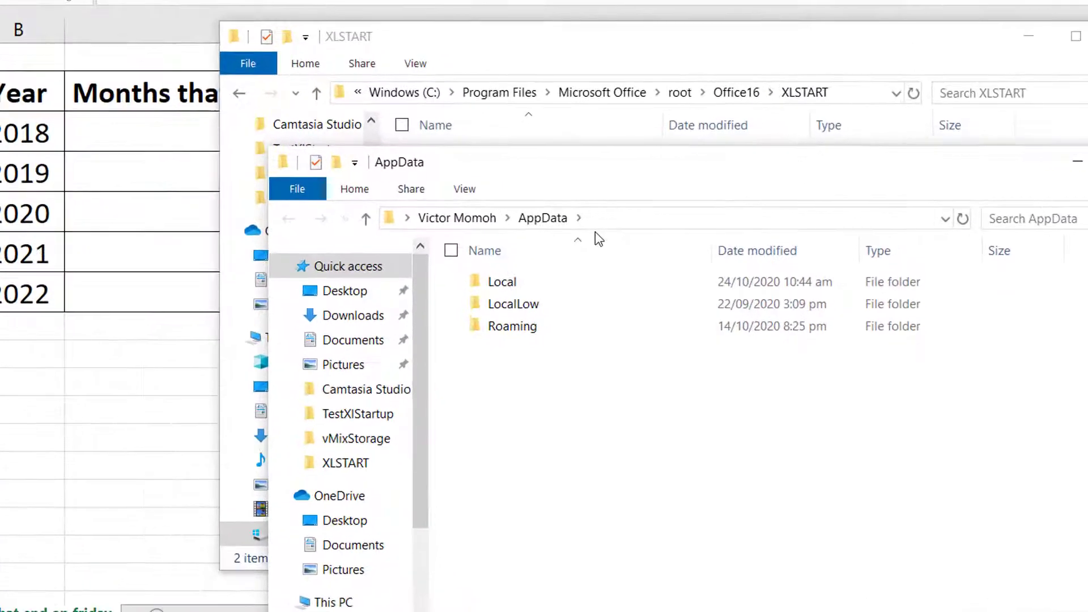
click(603, 303)
double_click(505, 357)
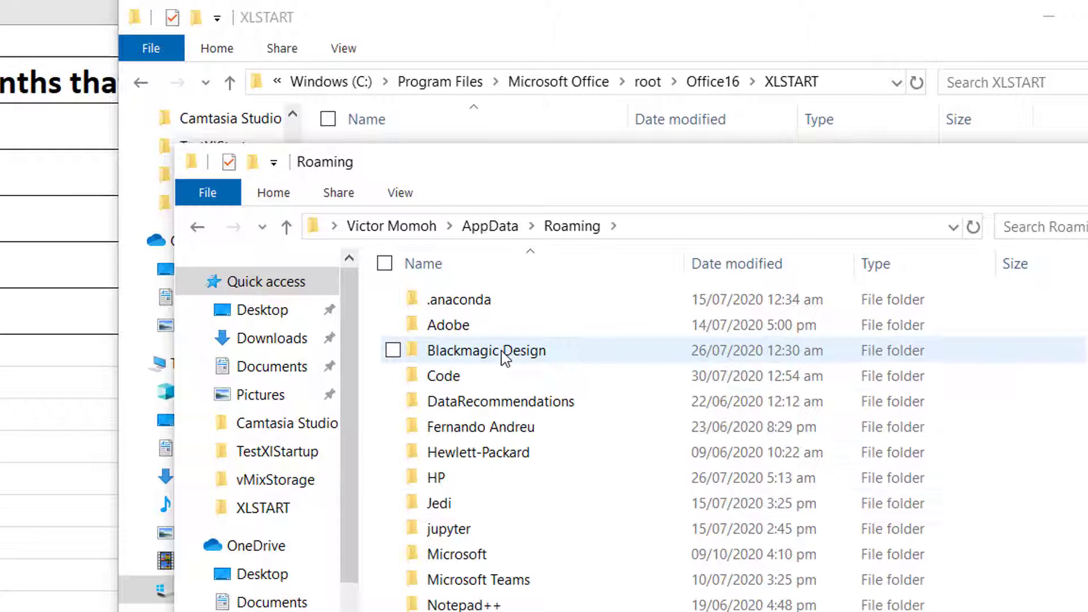
double_click(512, 553)
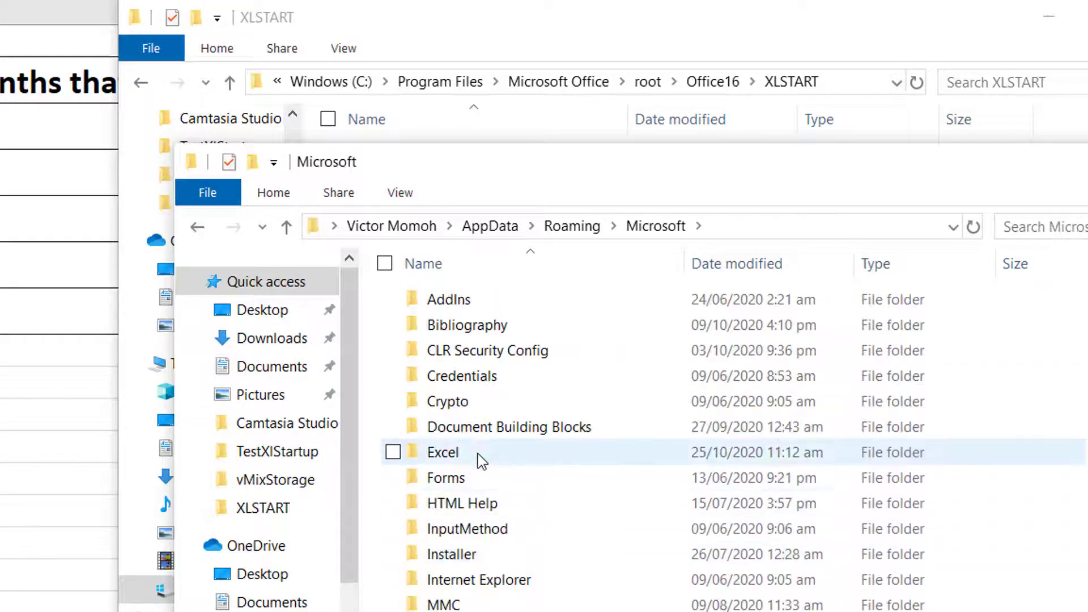
double_click(448, 453)
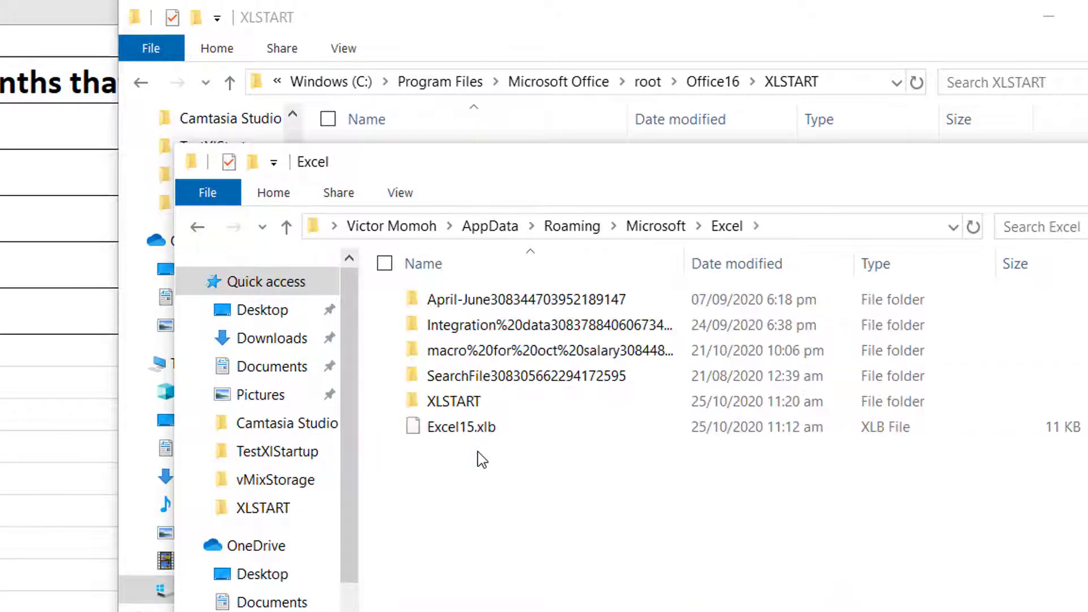
double_click(486, 401)
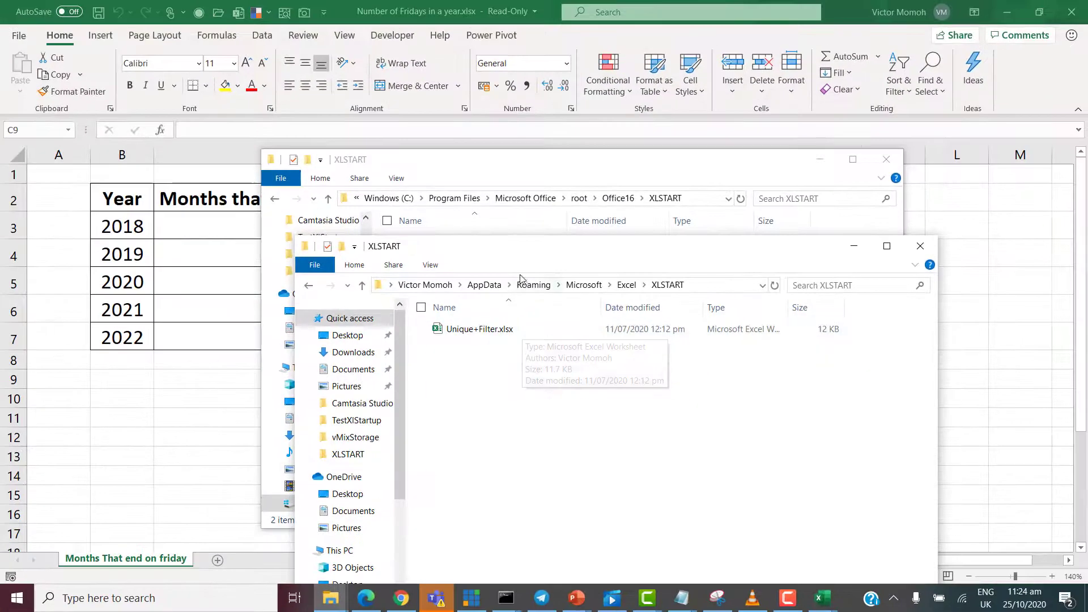
- Shift the personal XLSTART window to compare both folders' files, then close it
drag(510, 253, 480, 293)
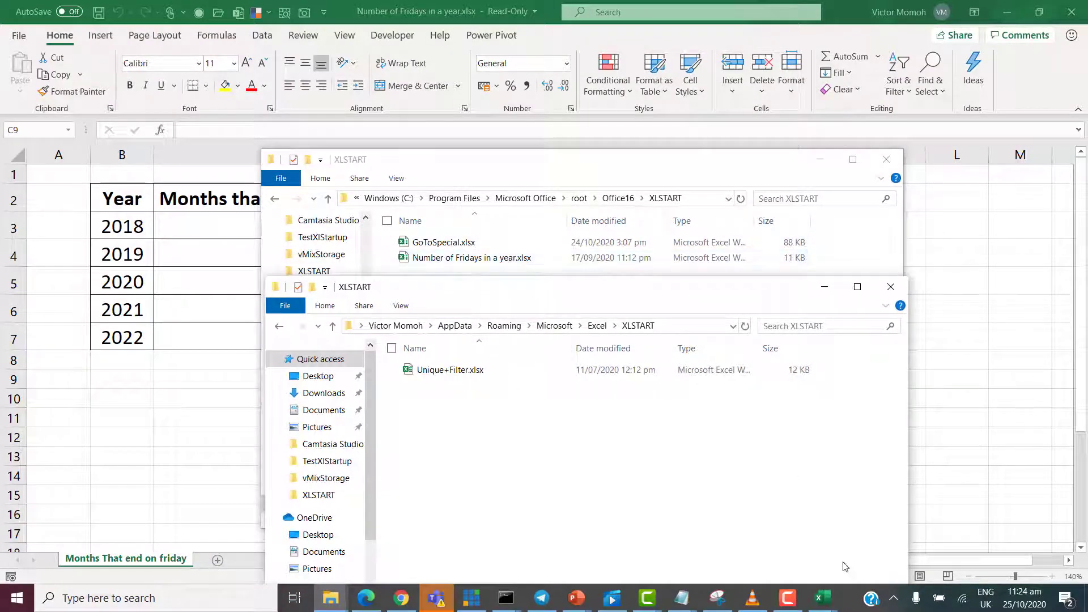
mouse_move(824, 598)
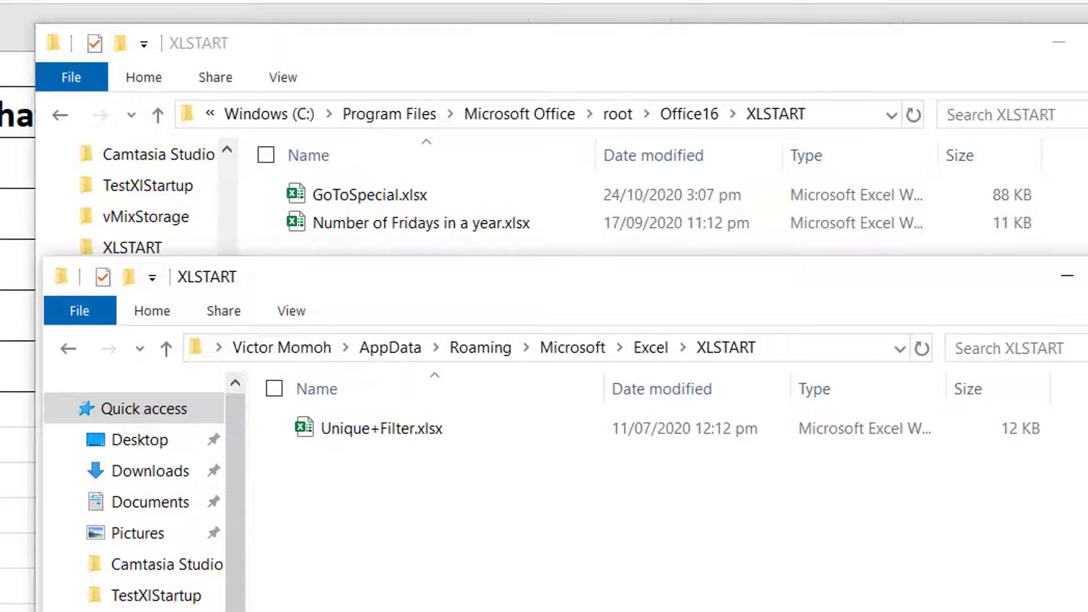
key(alt+F4)
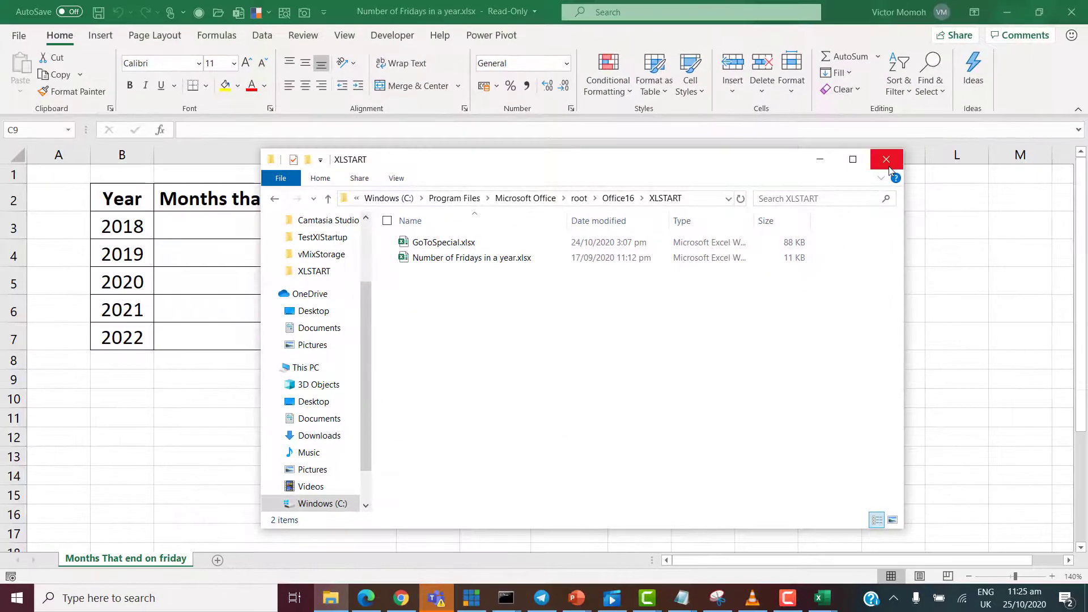
- Close the Office16 XLSTART window and open Excel Options > Advanced, scrolled to General
click(891, 170)
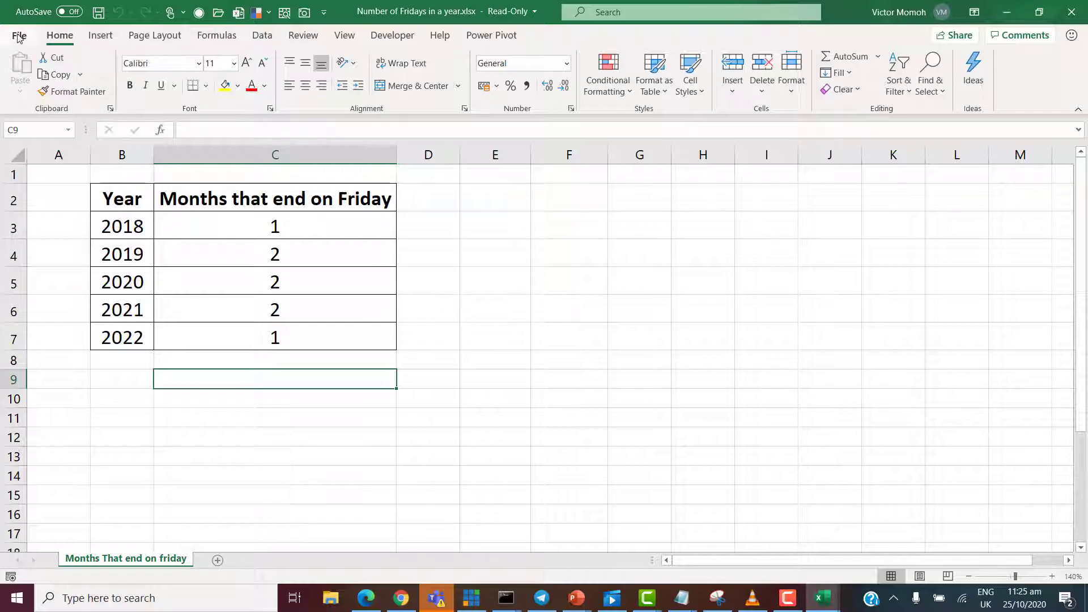
click(19, 38)
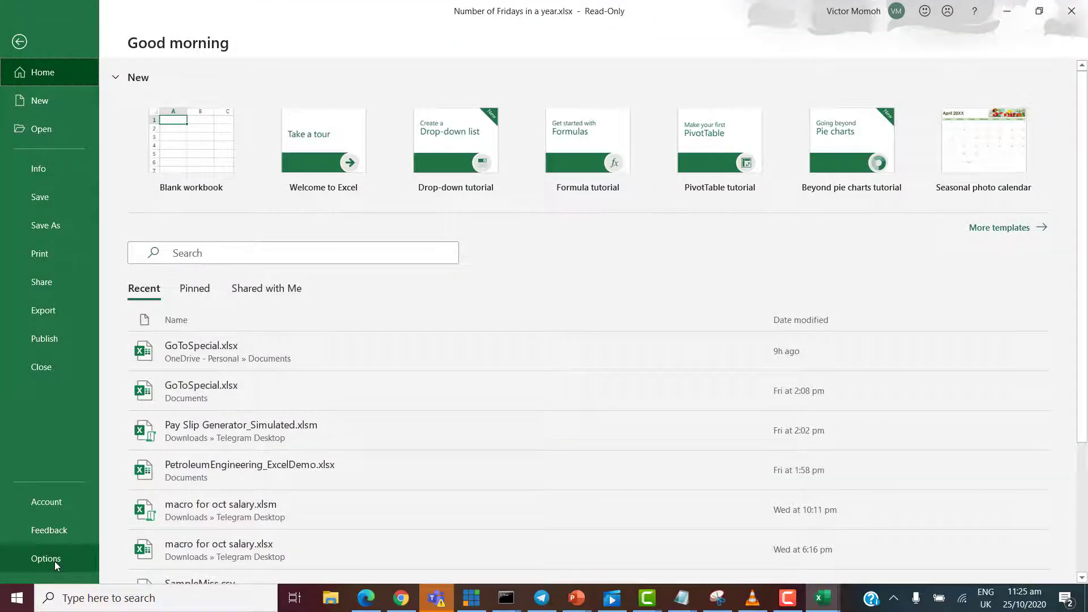
click(54, 561)
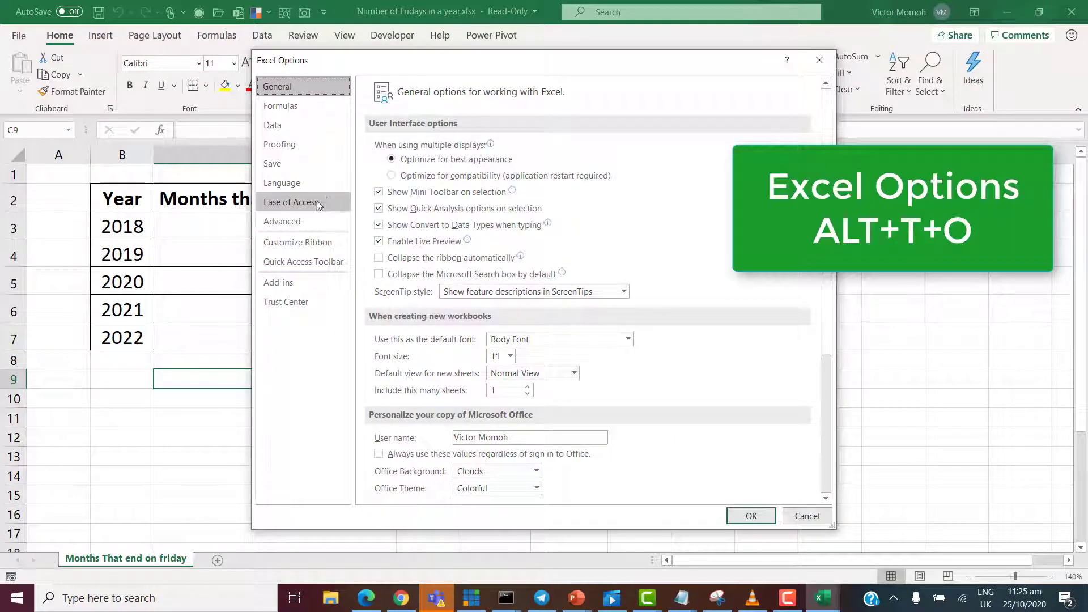
click(322, 220)
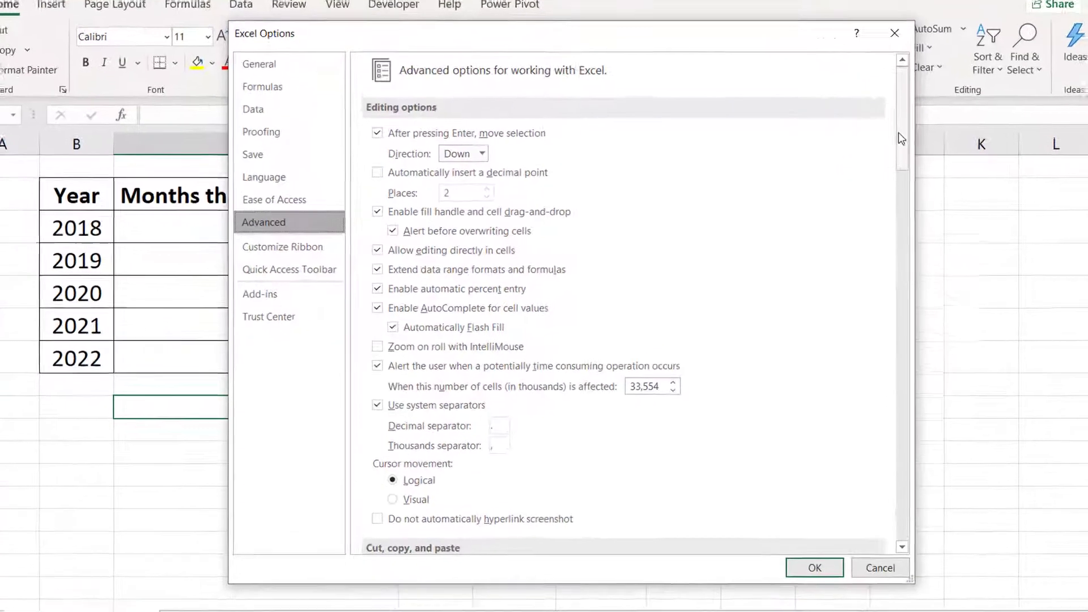
drag(825, 247, 833, 381)
drag(938, 415, 930, 530)
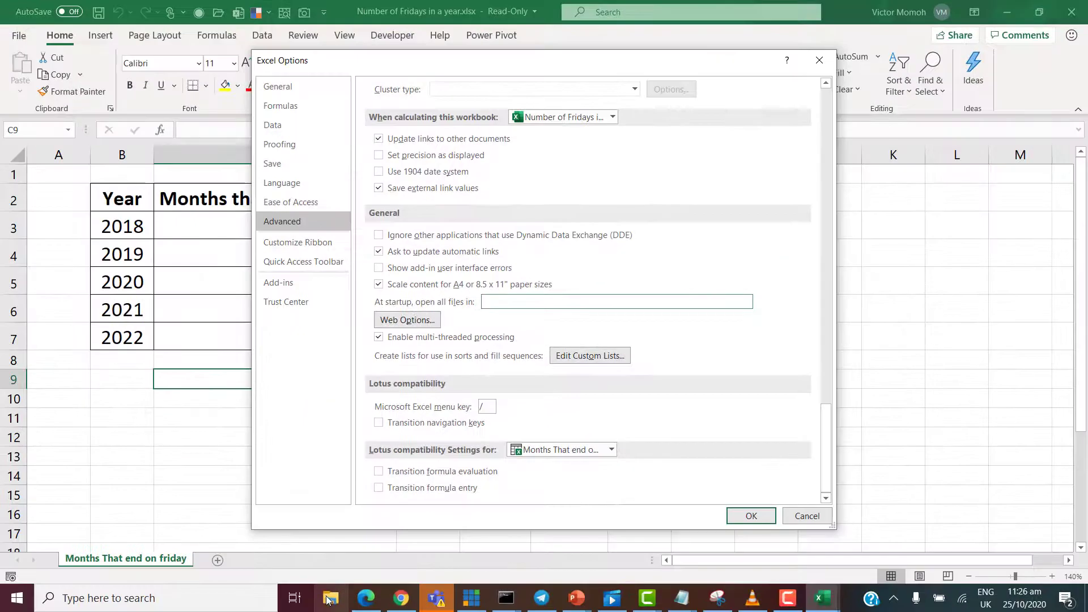
- Open the TestXlStartup folder in File Explorer and copy its full path
click(328, 600)
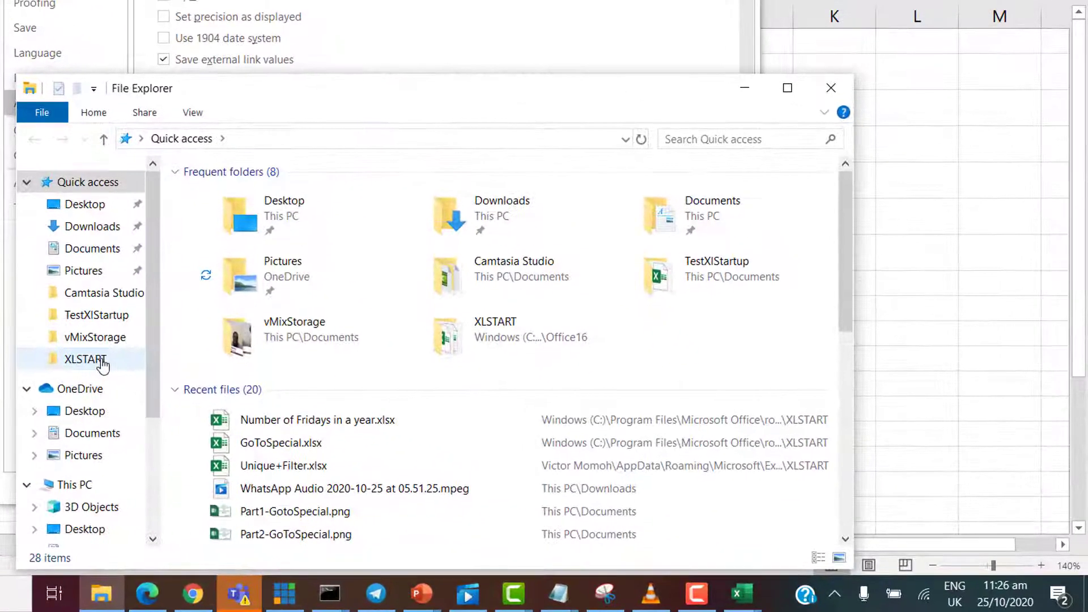
click(180, 379)
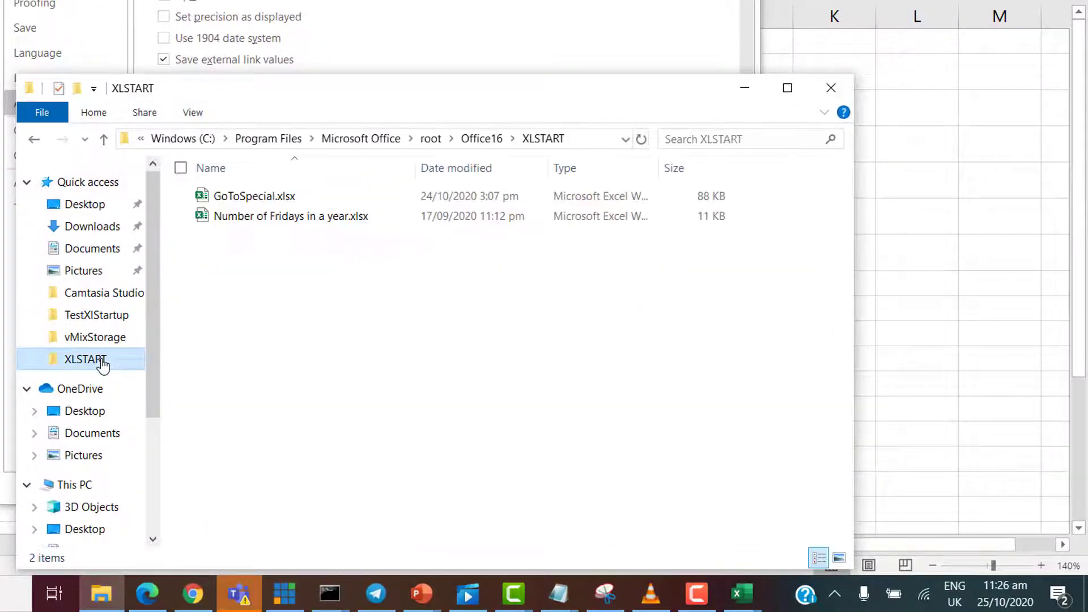
click(113, 316)
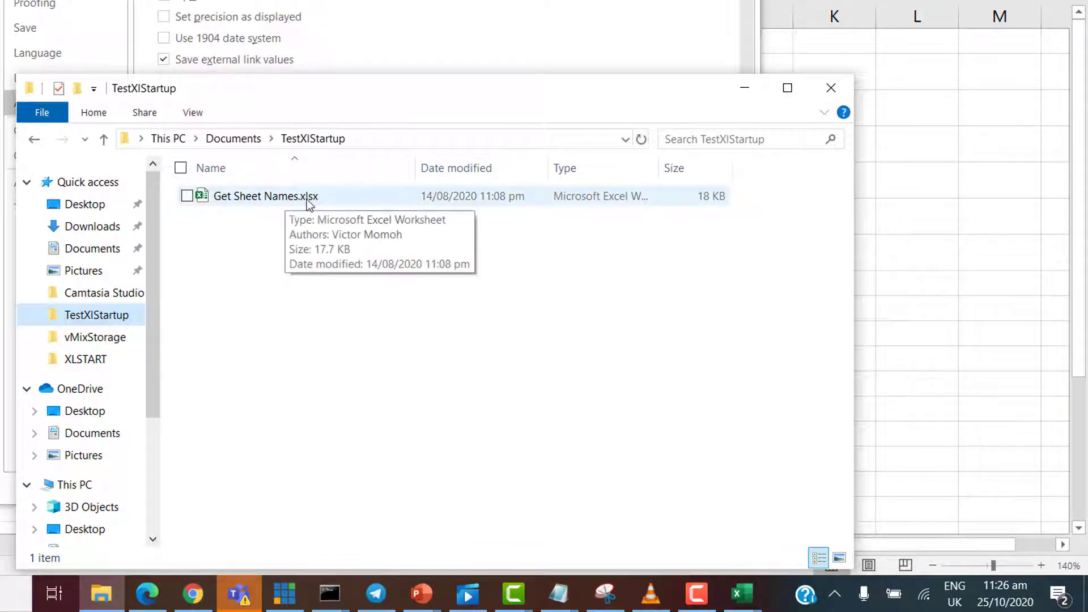
click(404, 139)
key(ctrl+c)
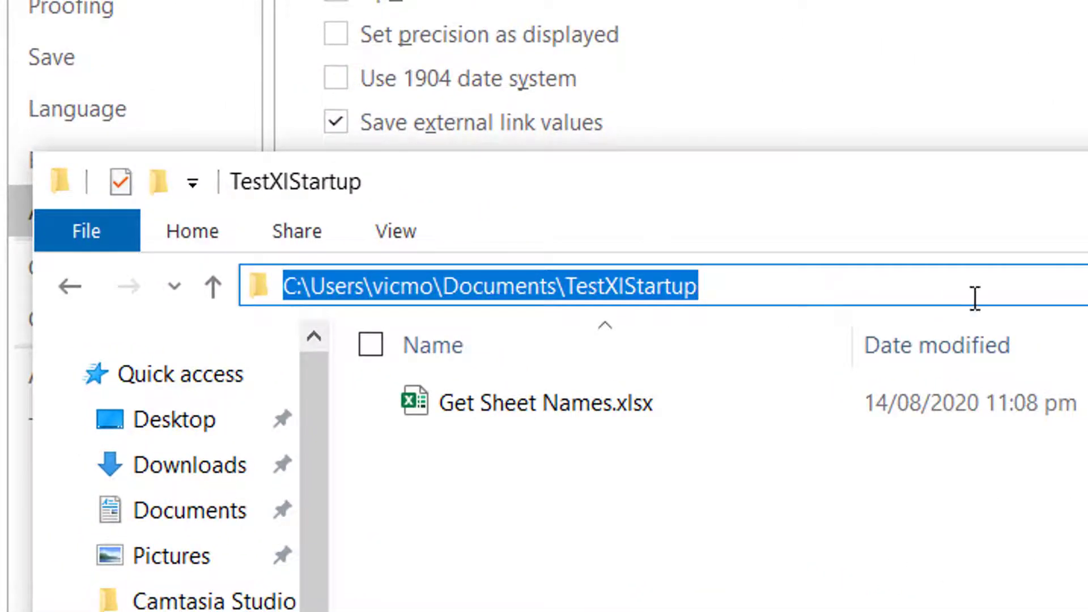
- Paste that path into 'At startup, open all files in' and confirm with OK
click(1049, 126)
click(550, 282)
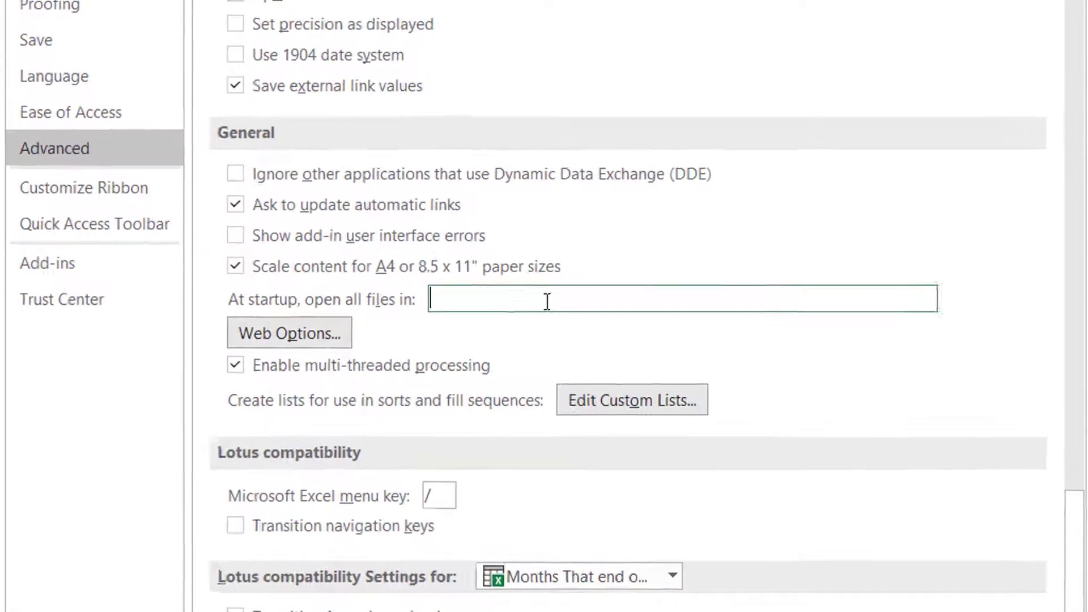
key(ctrl+v)
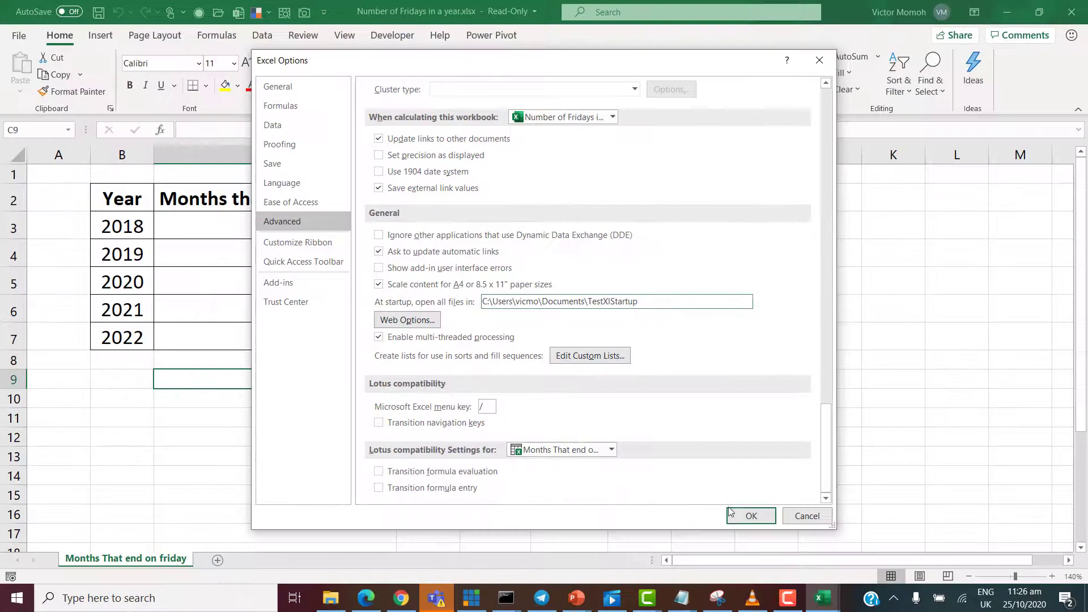
click(750, 516)
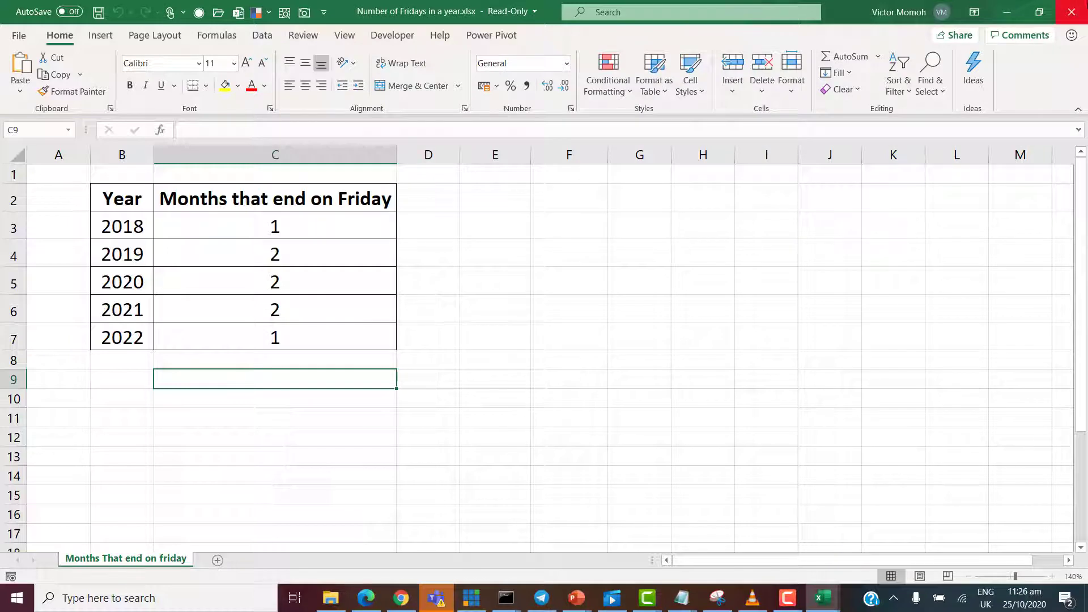
- Close the Number of Fridays workbook, then the remaining workbooks including Unique+Filter.xlsx
click(1077, 13)
click(1077, 14)
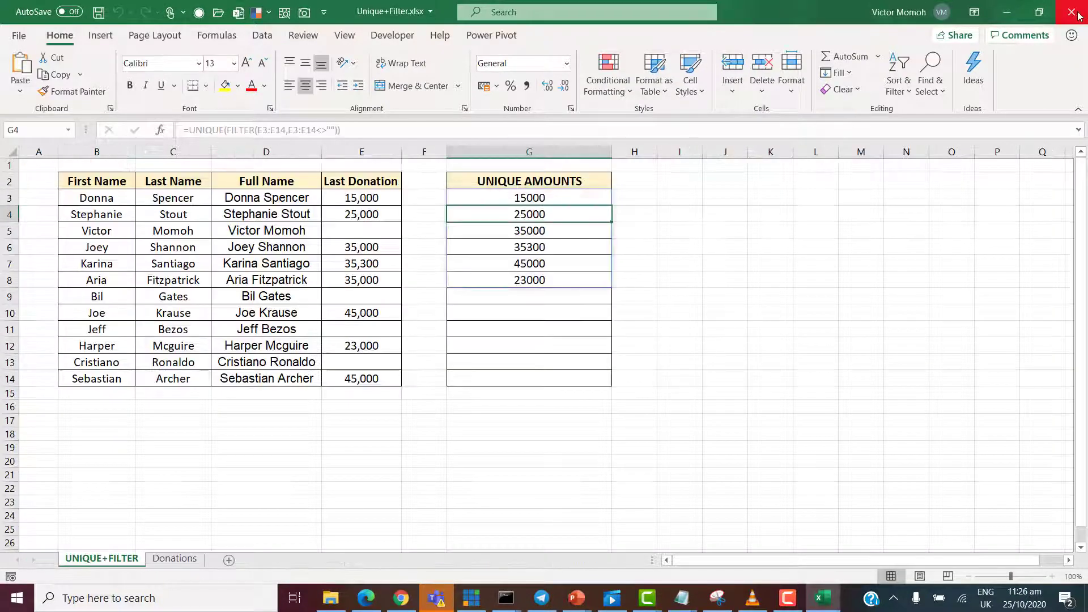
click(1079, 15)
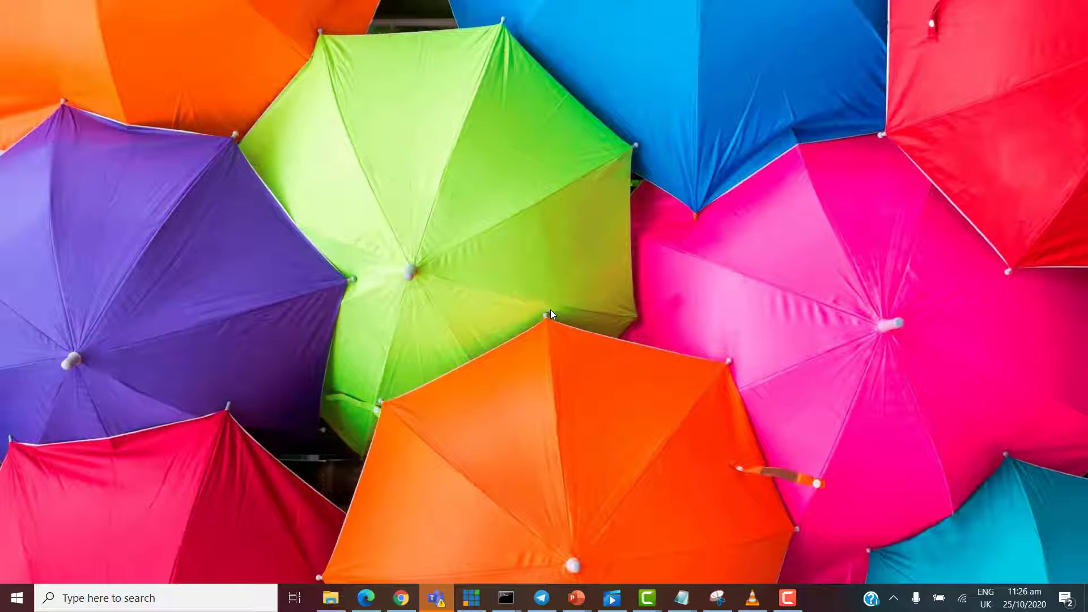
- Relaunch Excel by searching 'exce' and bring up its 'Get Sheet Names.xlsx' window
key(super)
text(exce)
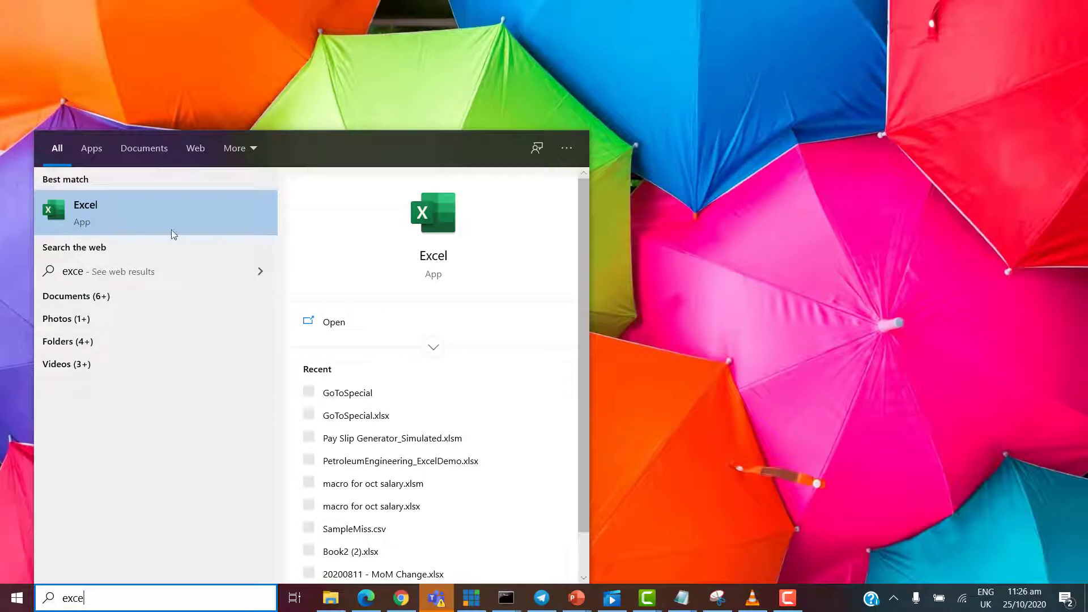
click(90, 224)
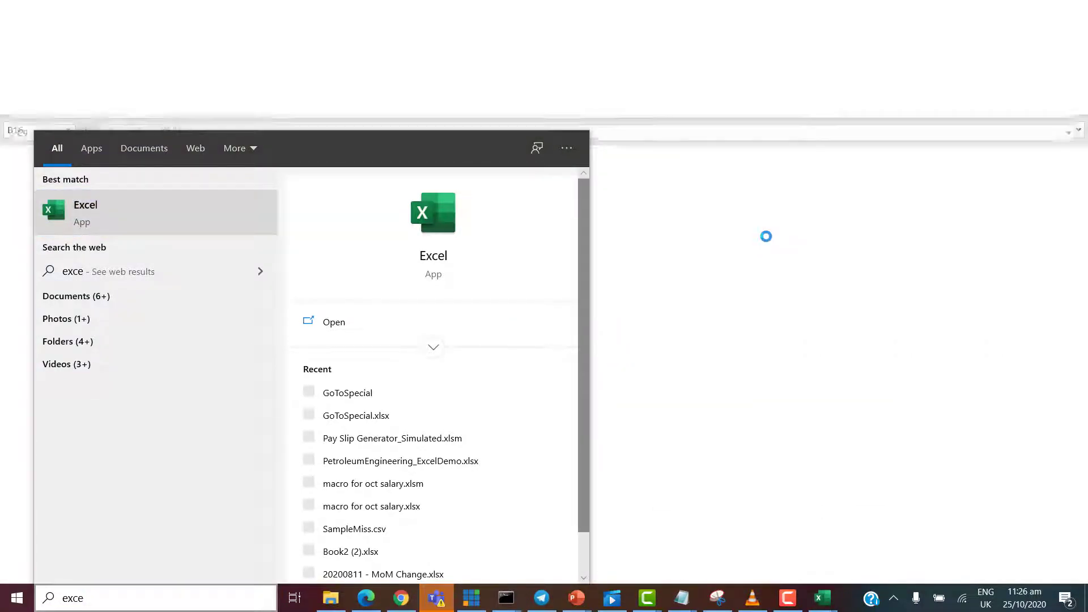
click(822, 598)
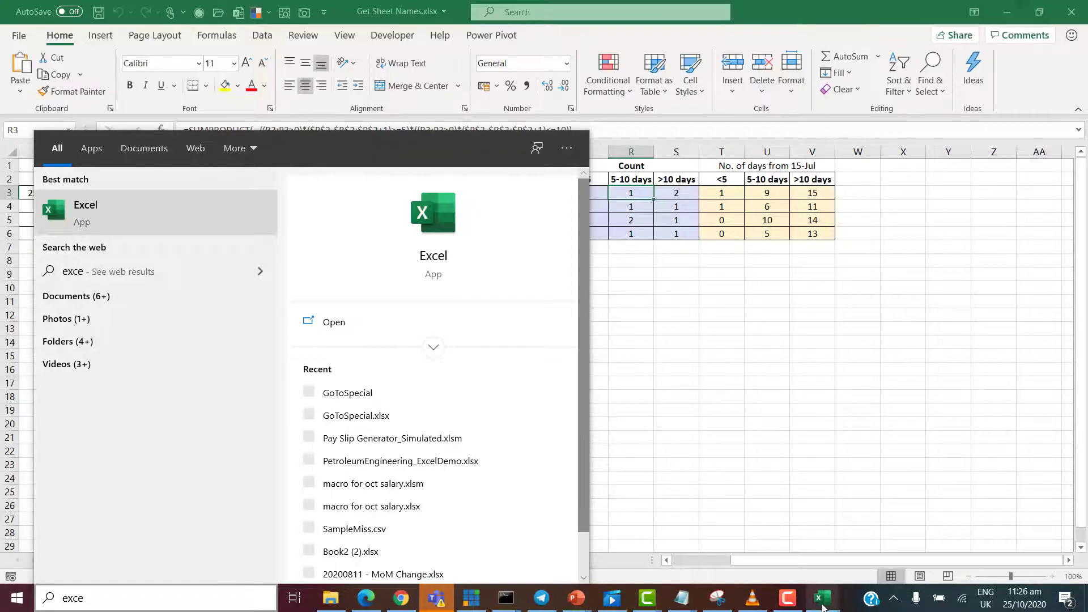